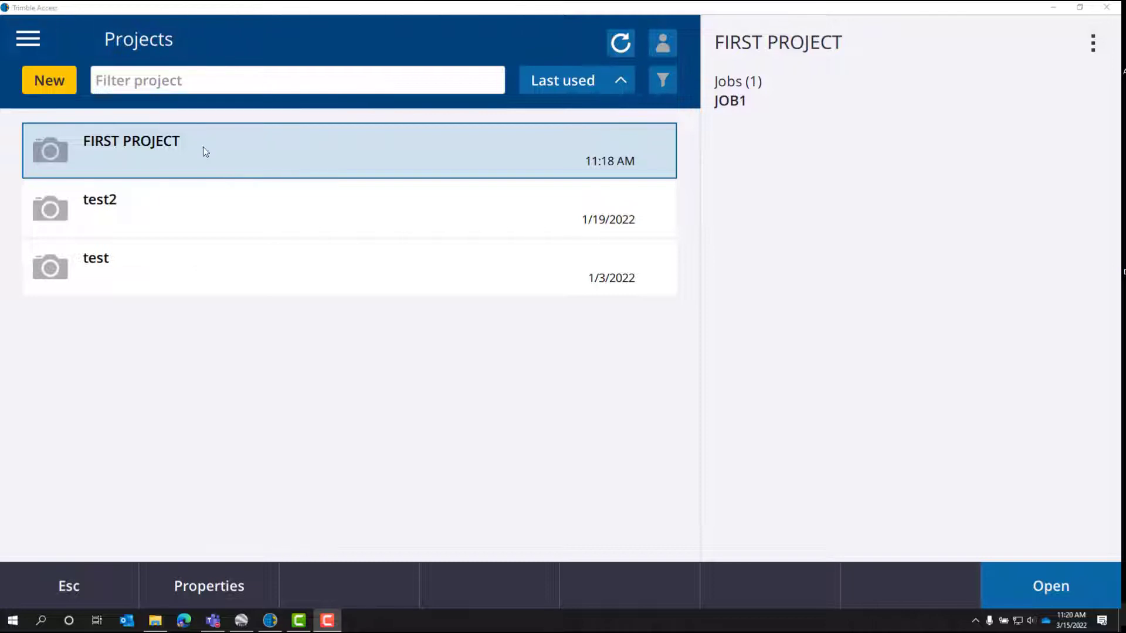
Open JOB1 in FIRST PROJECT to view its point map, then return to the FIRST PROJECT jobs list.
click(136, 150)
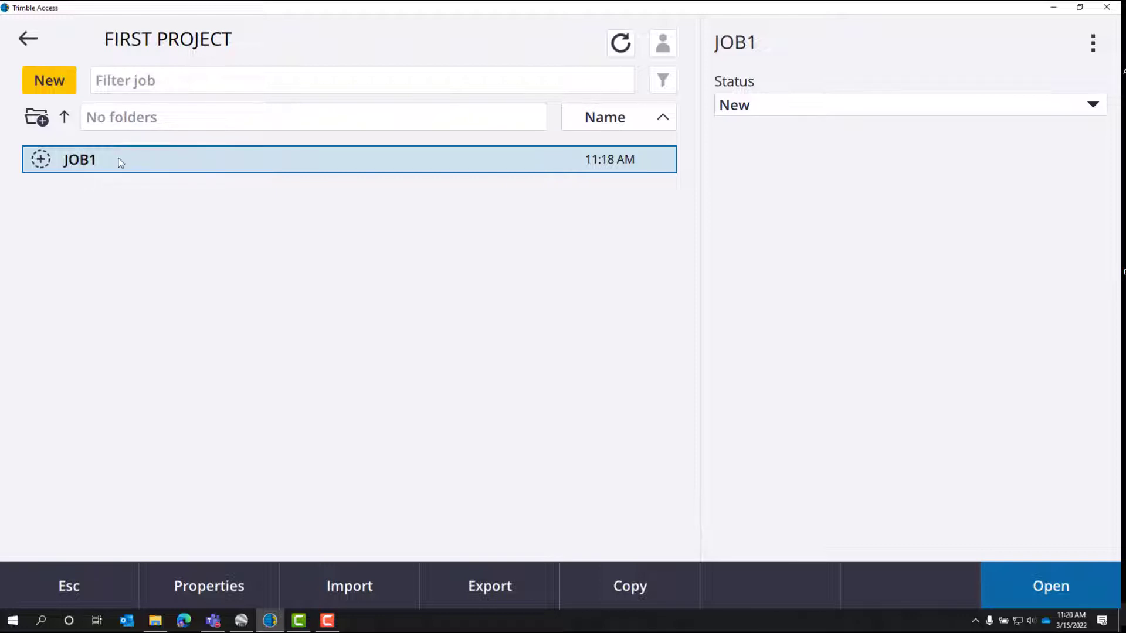
click(120, 162)
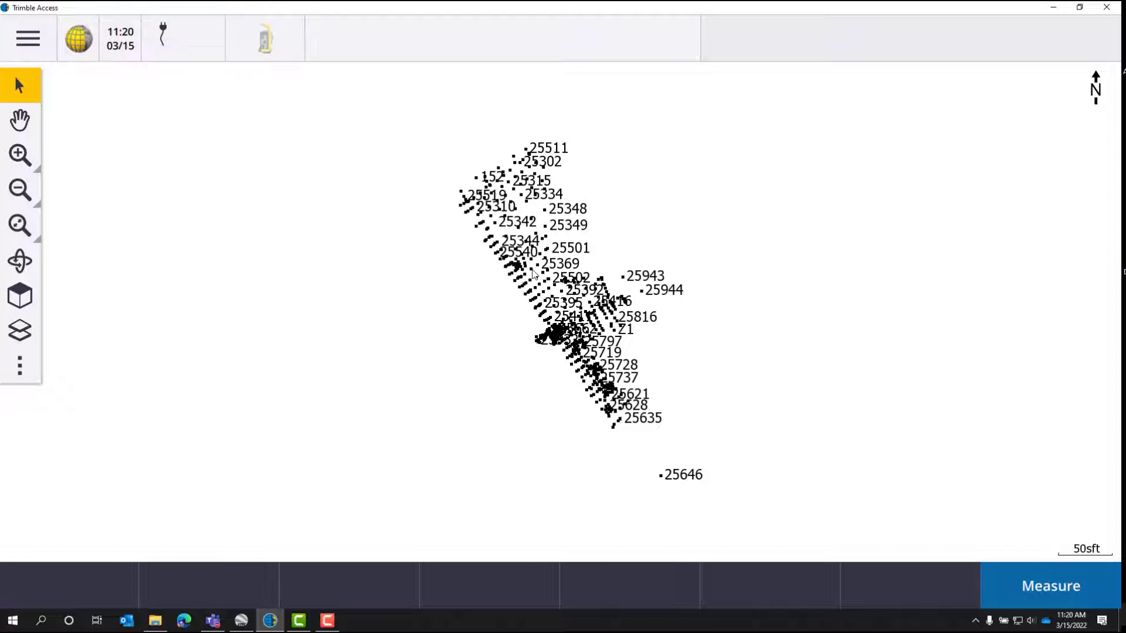
click(26, 40)
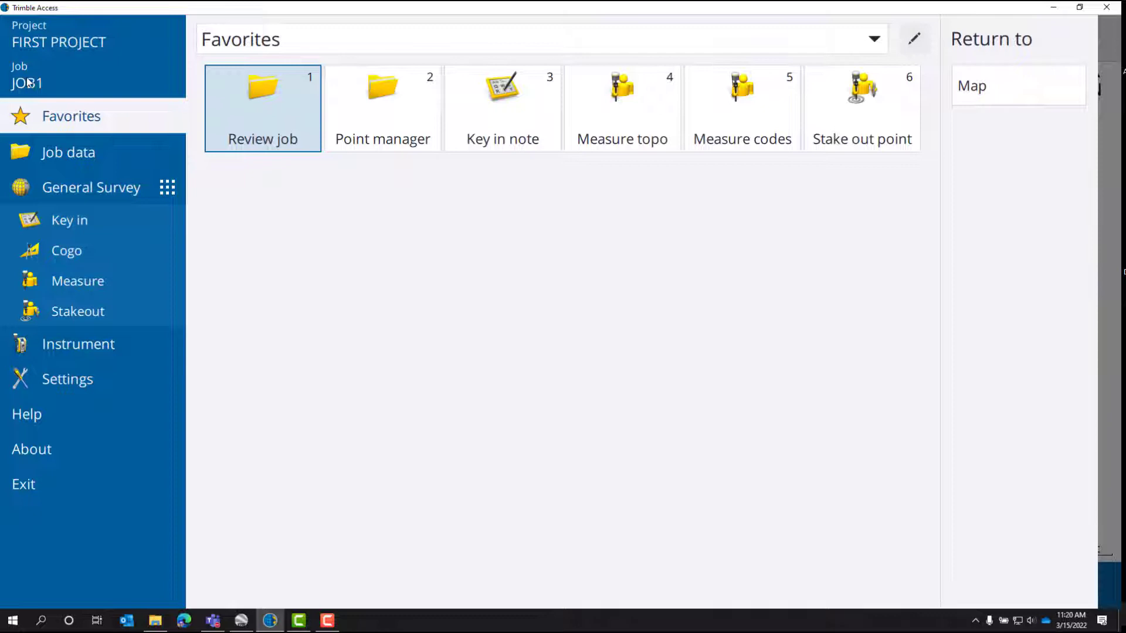
click(28, 81)
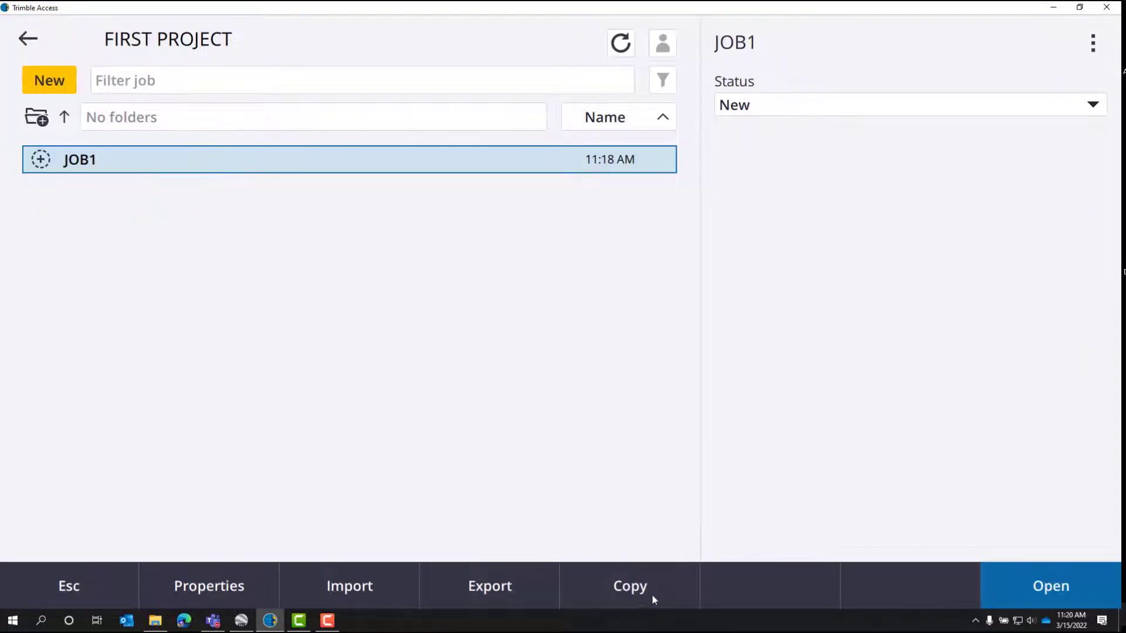
Set up copying JOB1's job files with D:\ as the destination folder.
click(636, 584)
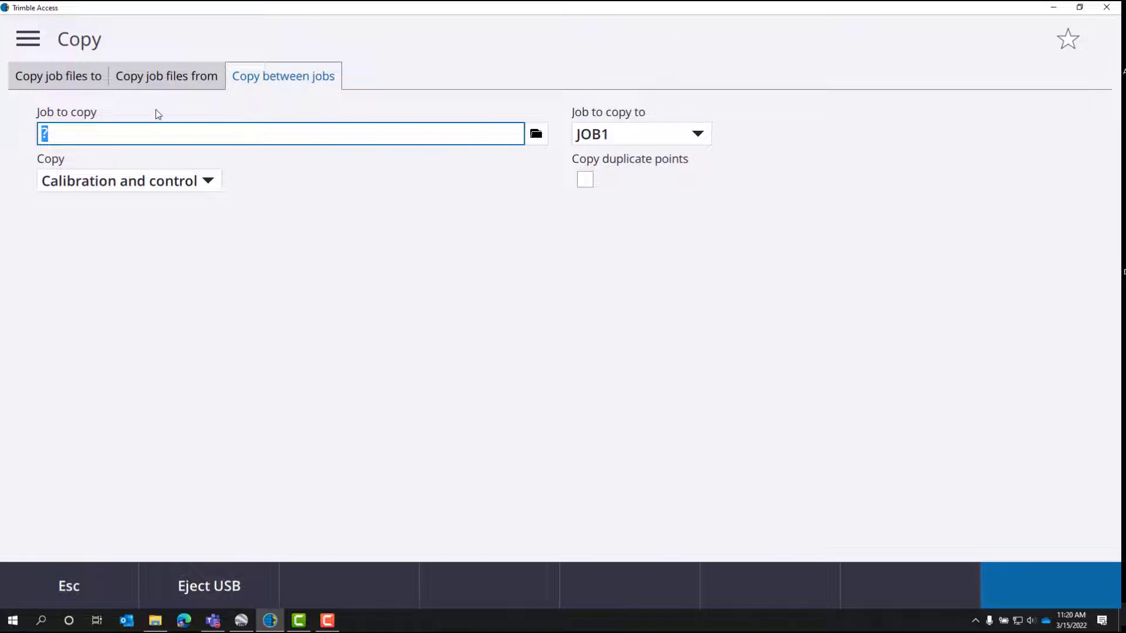
click(62, 76)
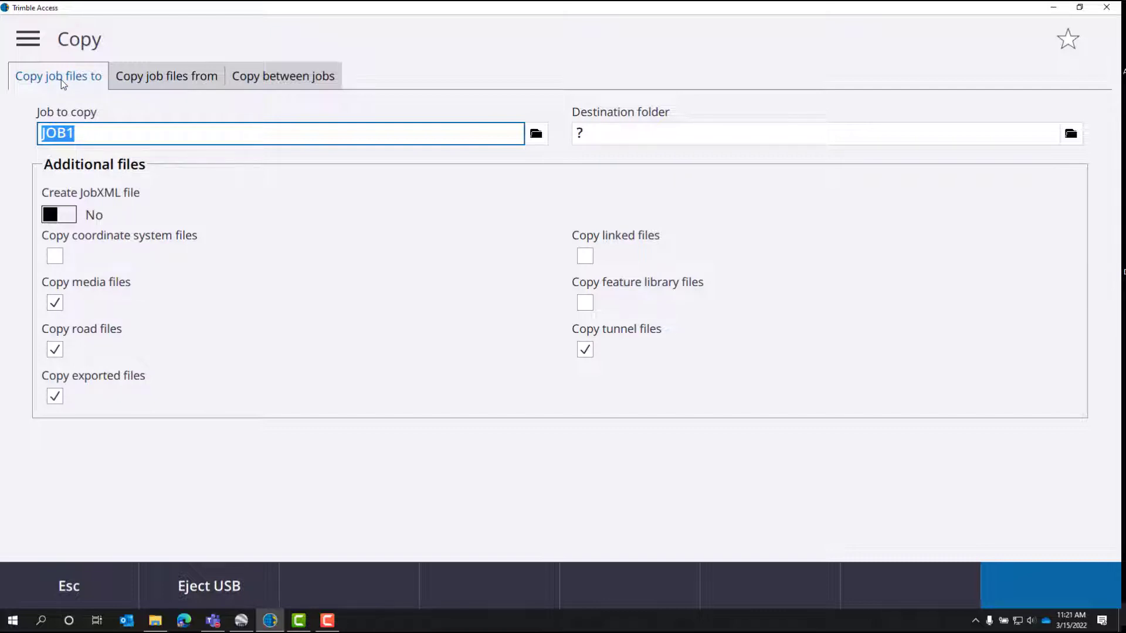
click(1071, 134)
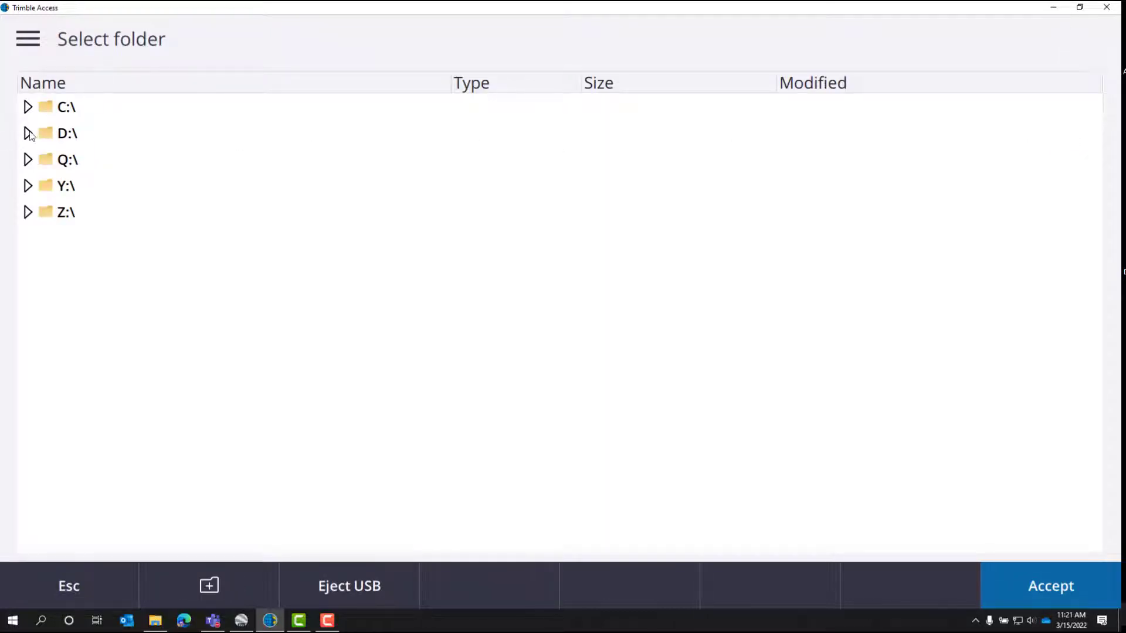
click(29, 131)
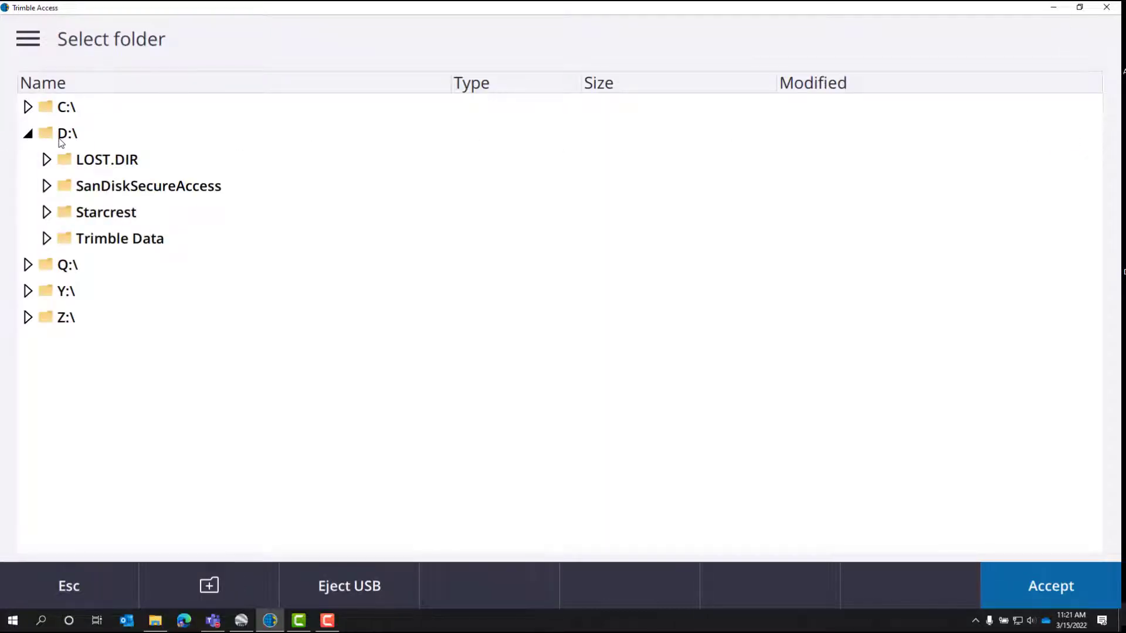
double_click(63, 139)
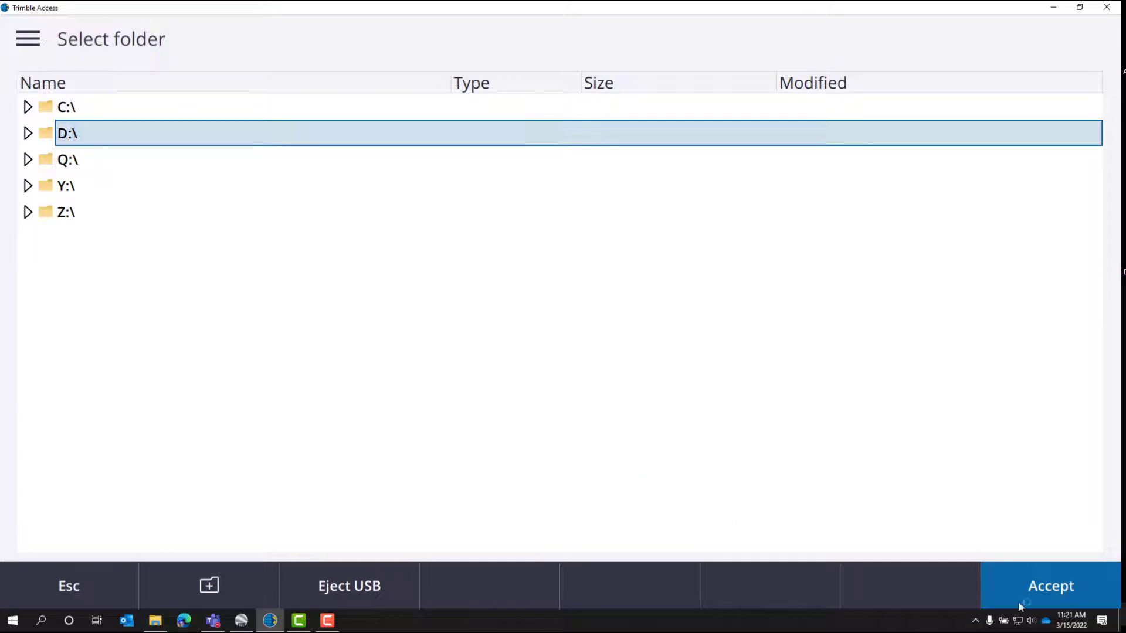
click(1051, 592)
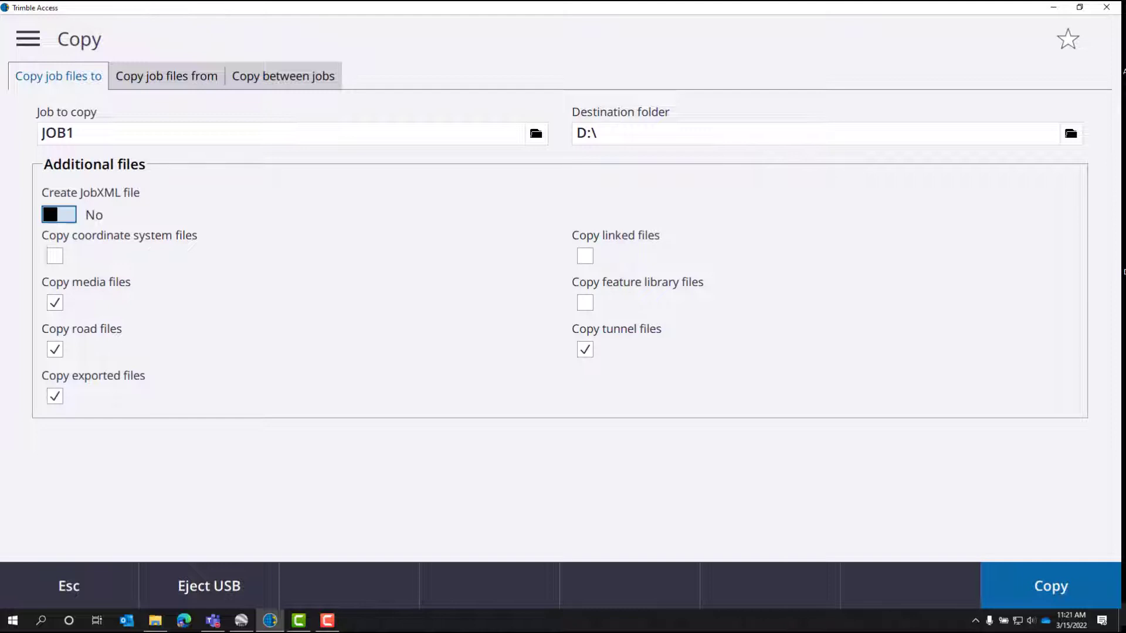
Turn on JobXML file creation, include linked files, and exclude road and tunnel files.
click(55, 216)
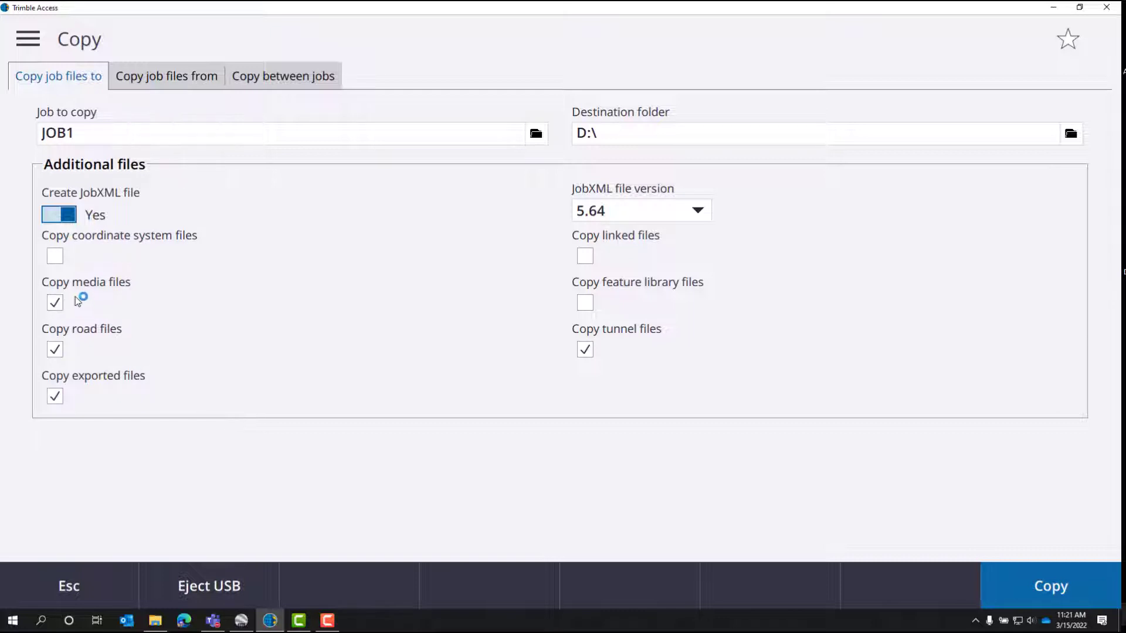
click(55, 349)
click(588, 258)
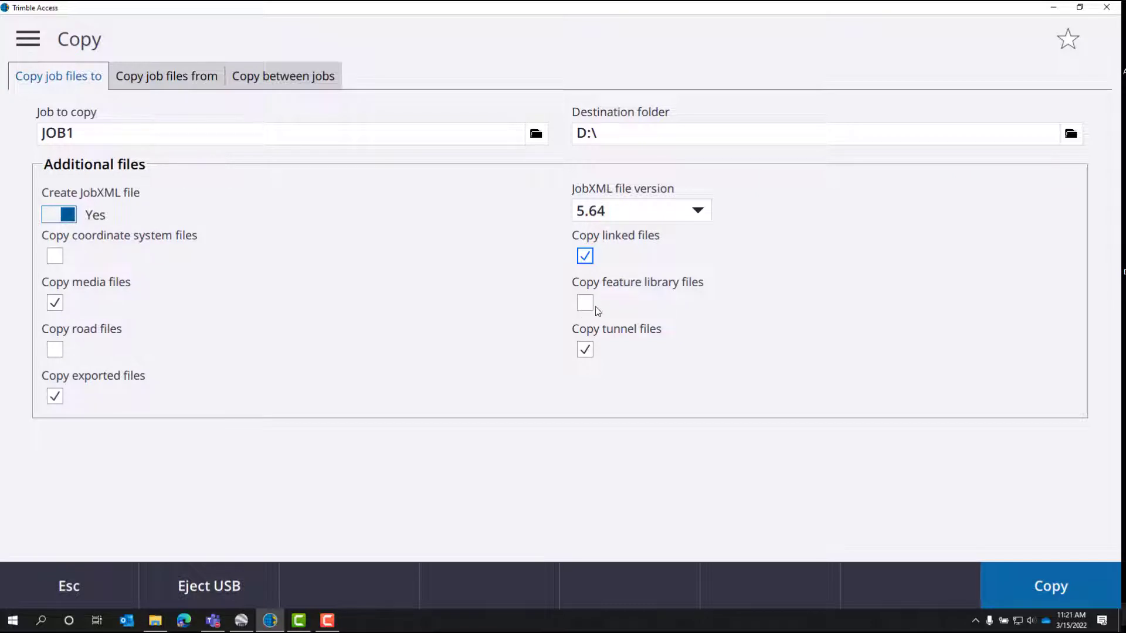
click(584, 350)
Copy JOB1 to D:\, acknowledge the completed transfer, and eject the USB drive.
click(1035, 586)
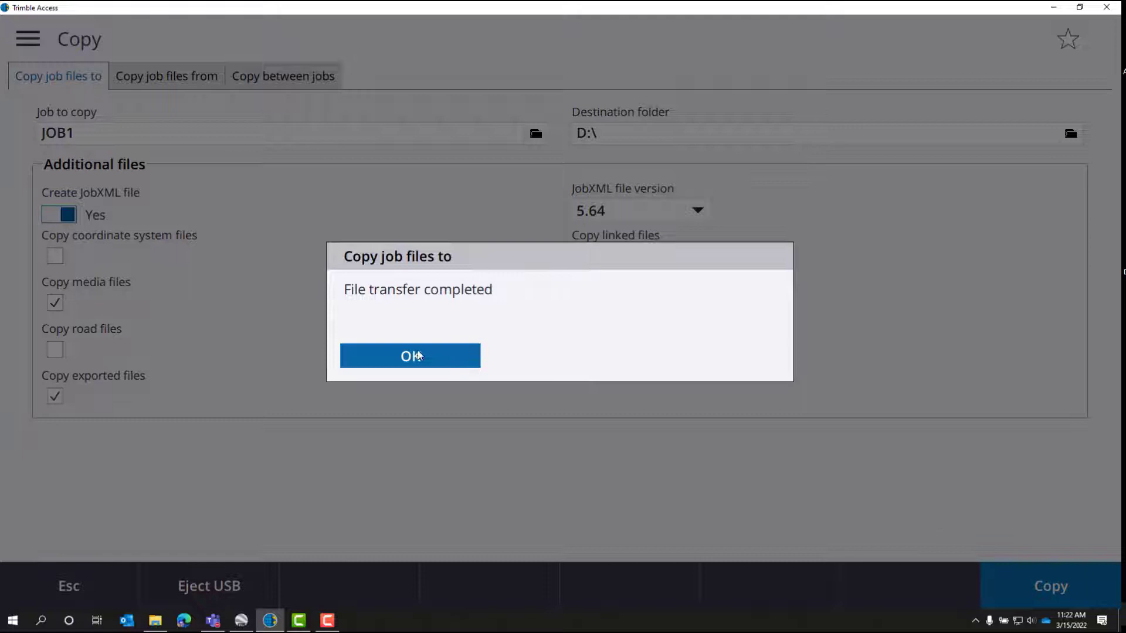
click(420, 357)
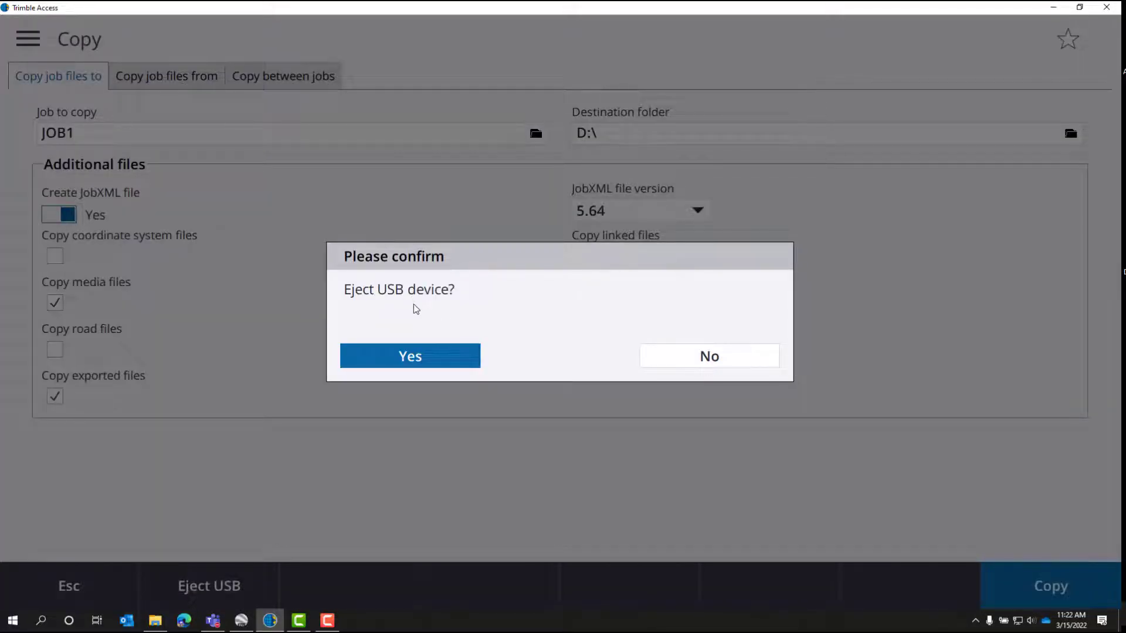
click(421, 358)
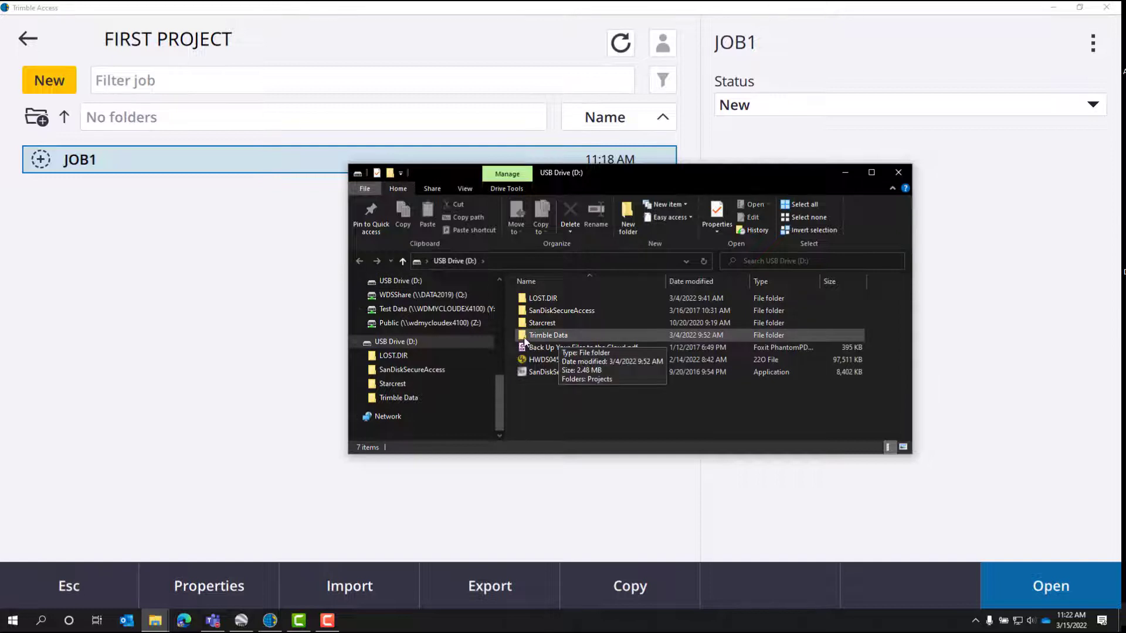
On USB Drive (D:), browse Trimble Data > Projects > FIRST PROJECT into the JOB1 Files folder.
click(548, 335)
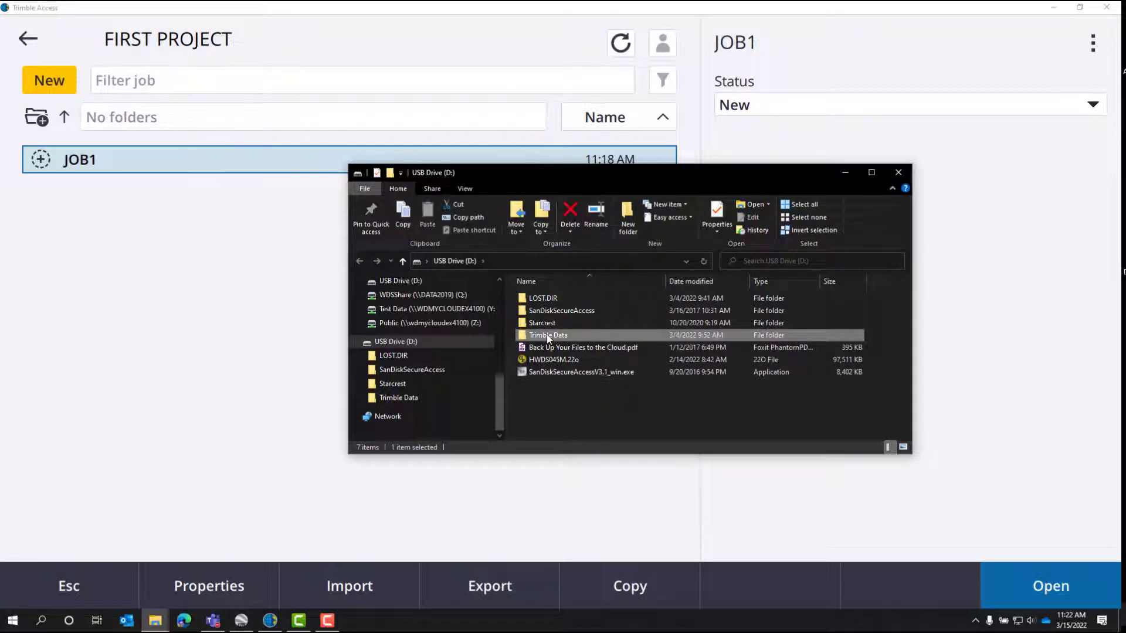
double_click(547, 334)
double_click(539, 297)
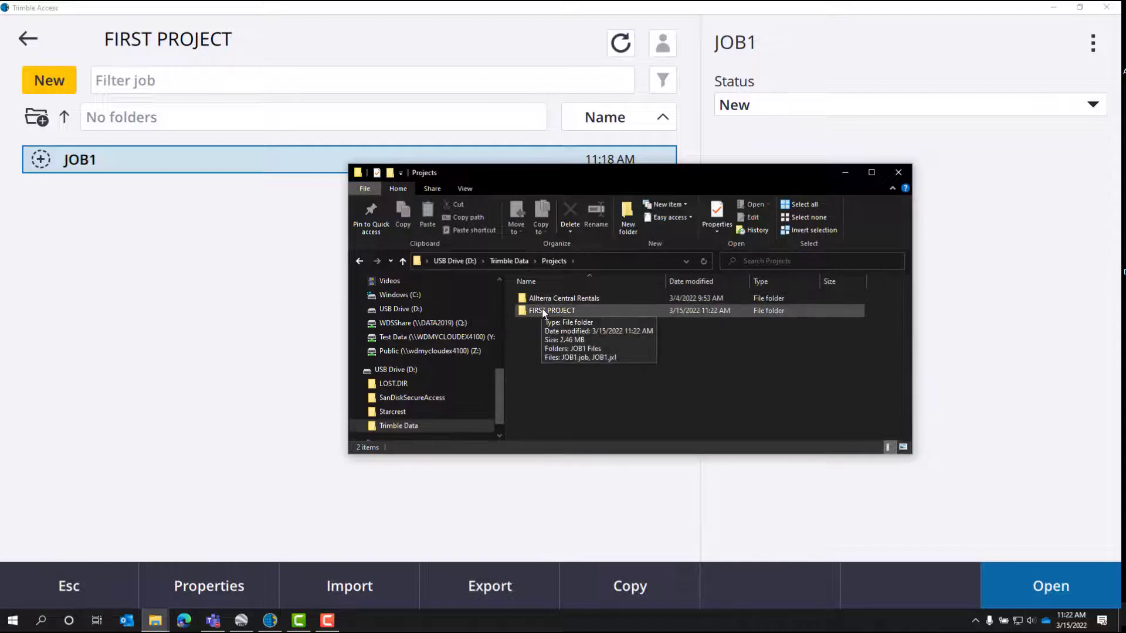
double_click(544, 311)
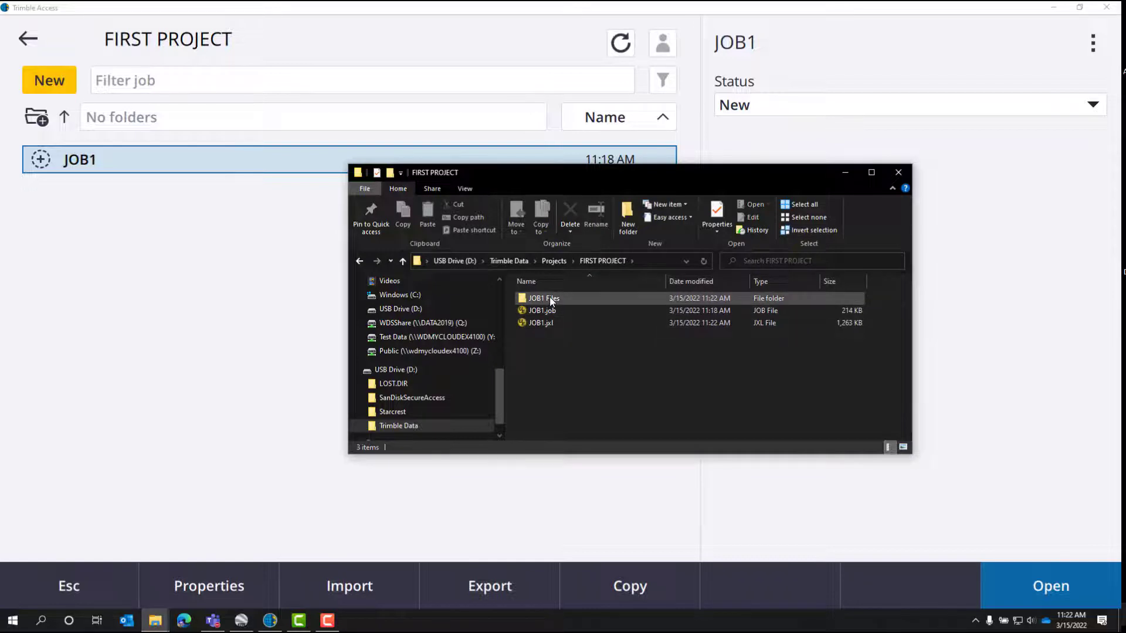
double_click(551, 299)
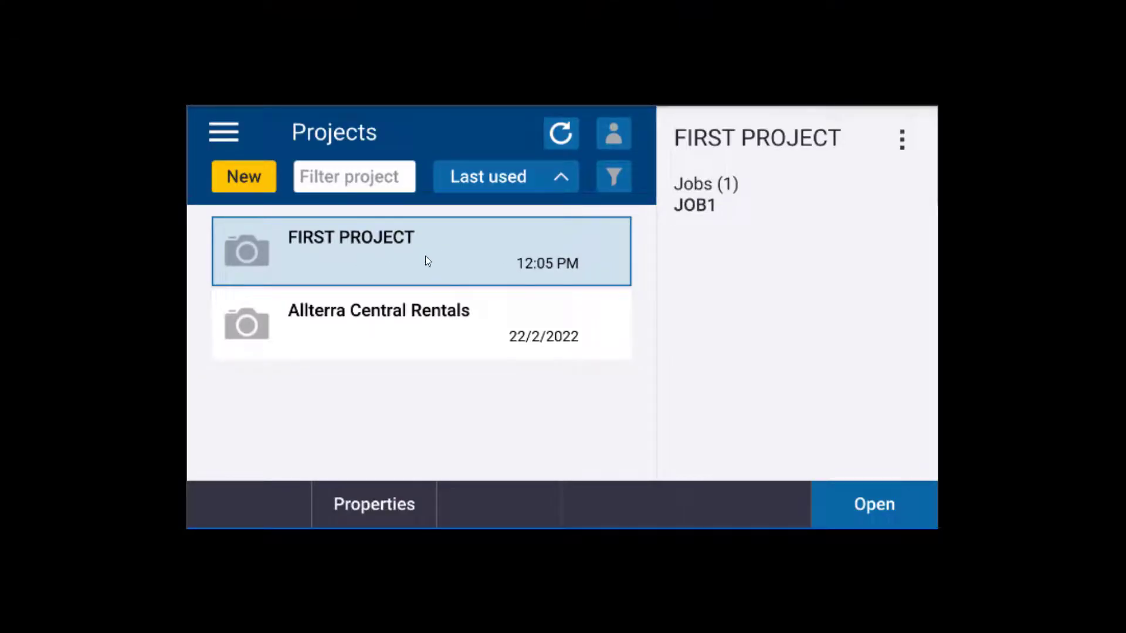
Open FIRST PROJECT's JOB1 on the controller, then return to the FIRST PROJECT jobs list.
double_click(377, 262)
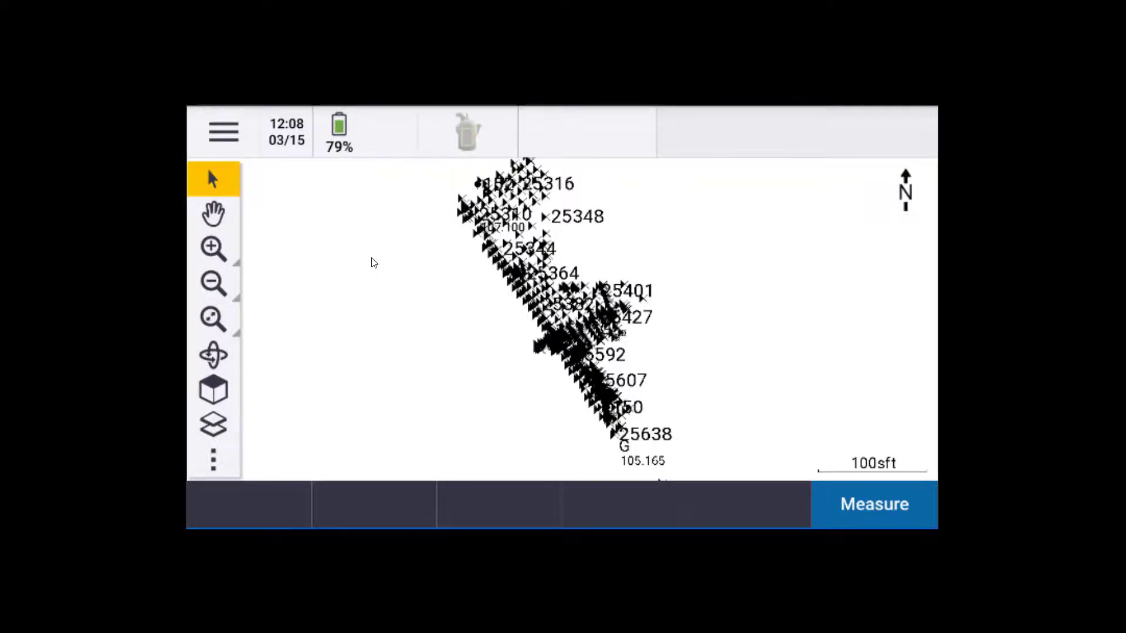
click(215, 132)
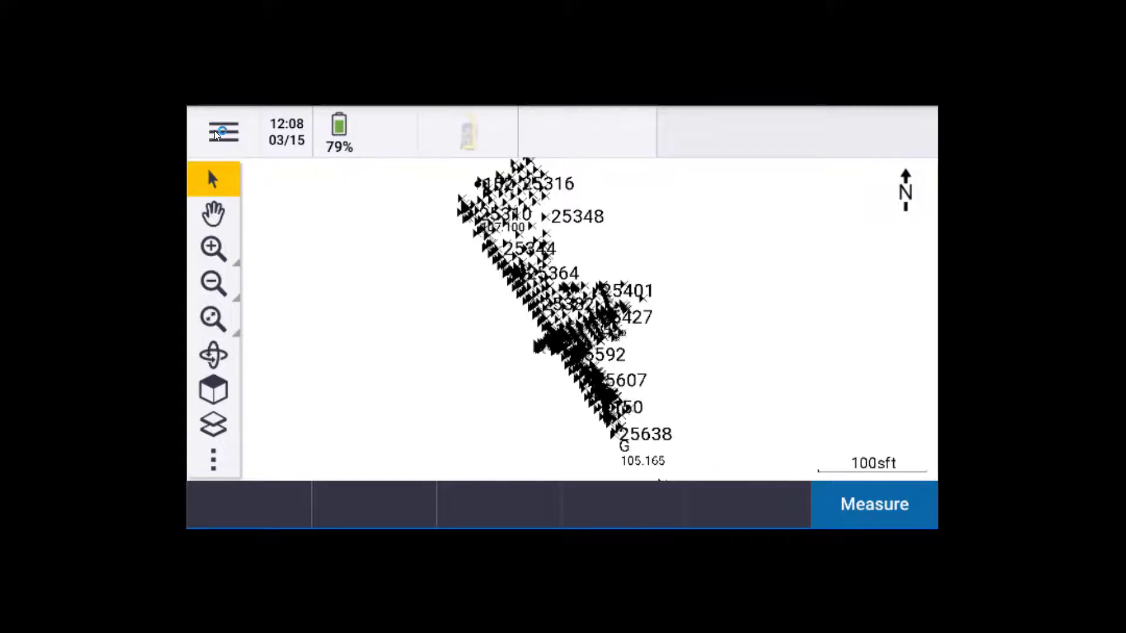
click(220, 191)
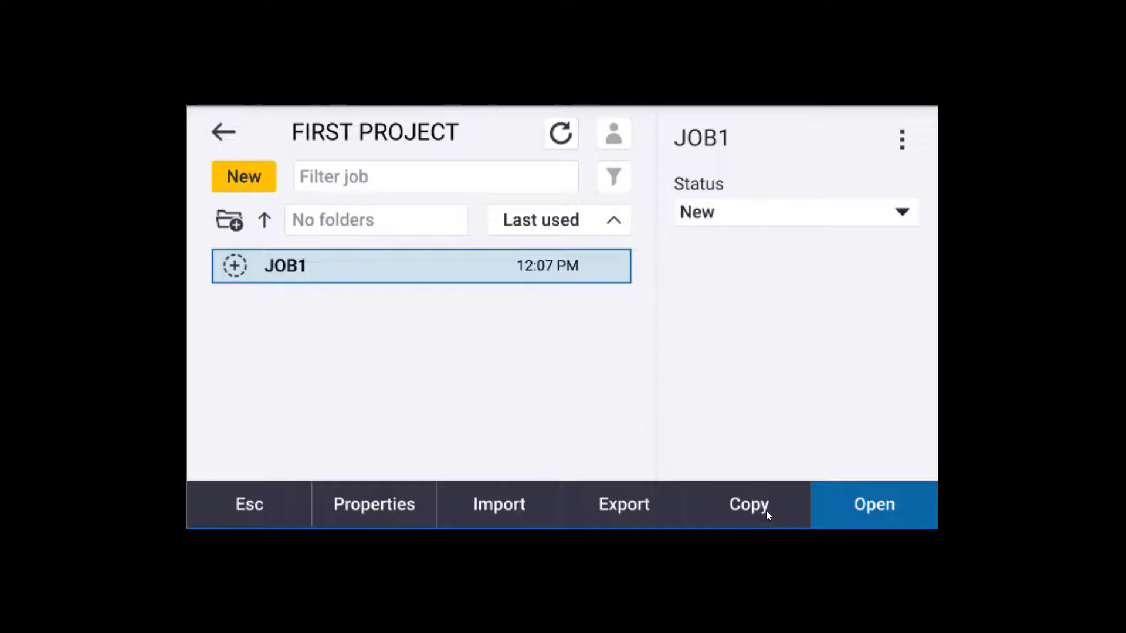
Allow Trimble Access access to the USB drive and set D: as JOB1's copy destination.
click(764, 509)
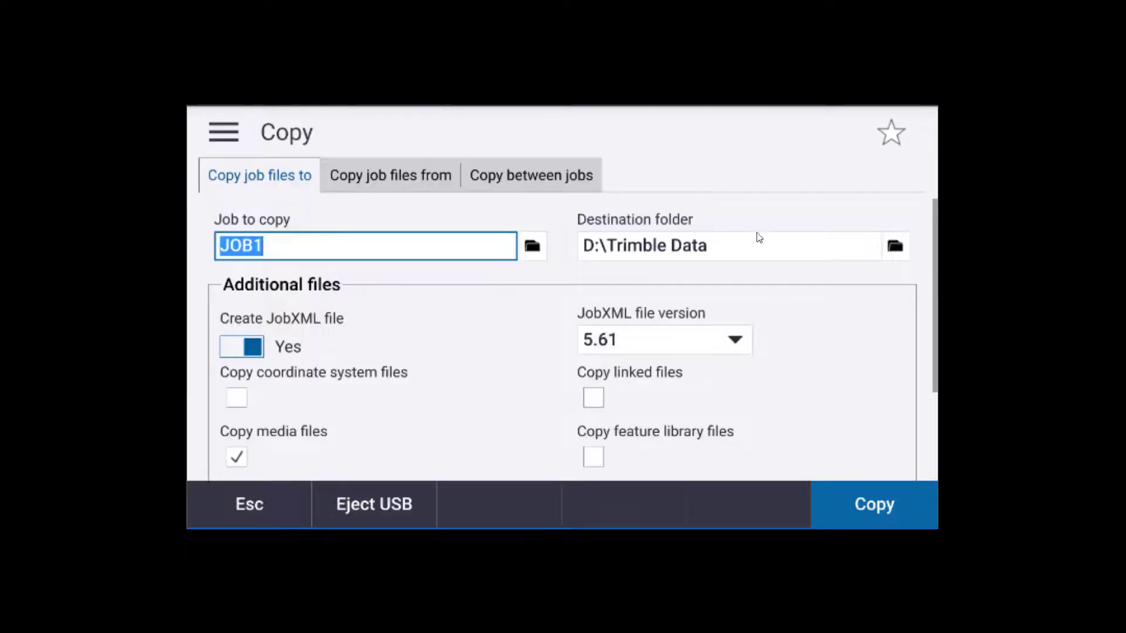
click(894, 247)
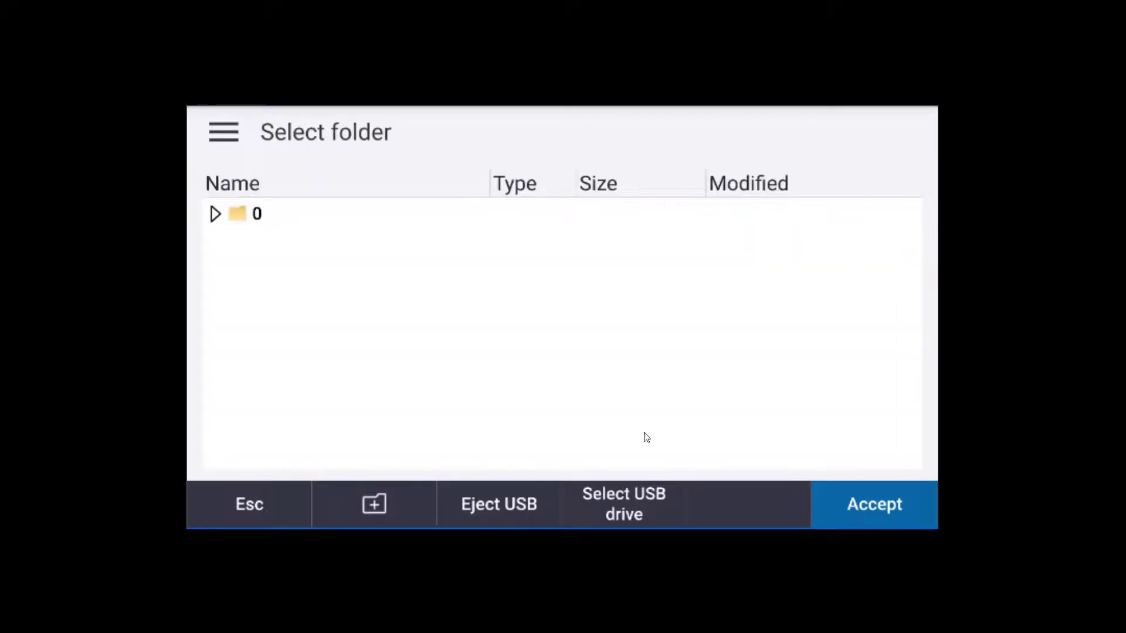
click(615, 506)
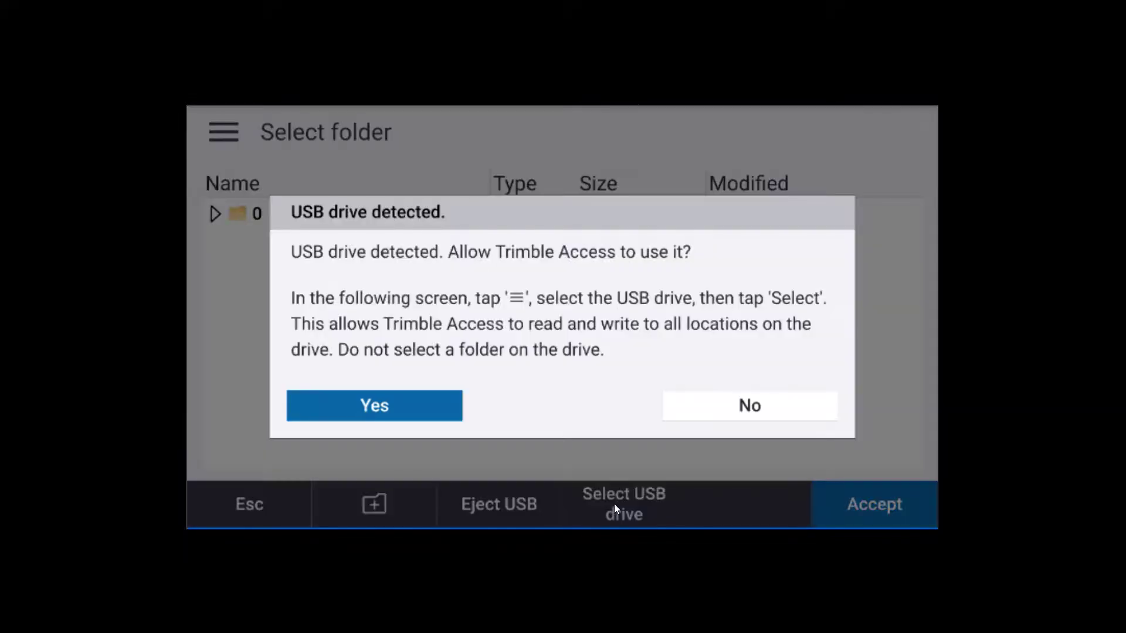
click(373, 406)
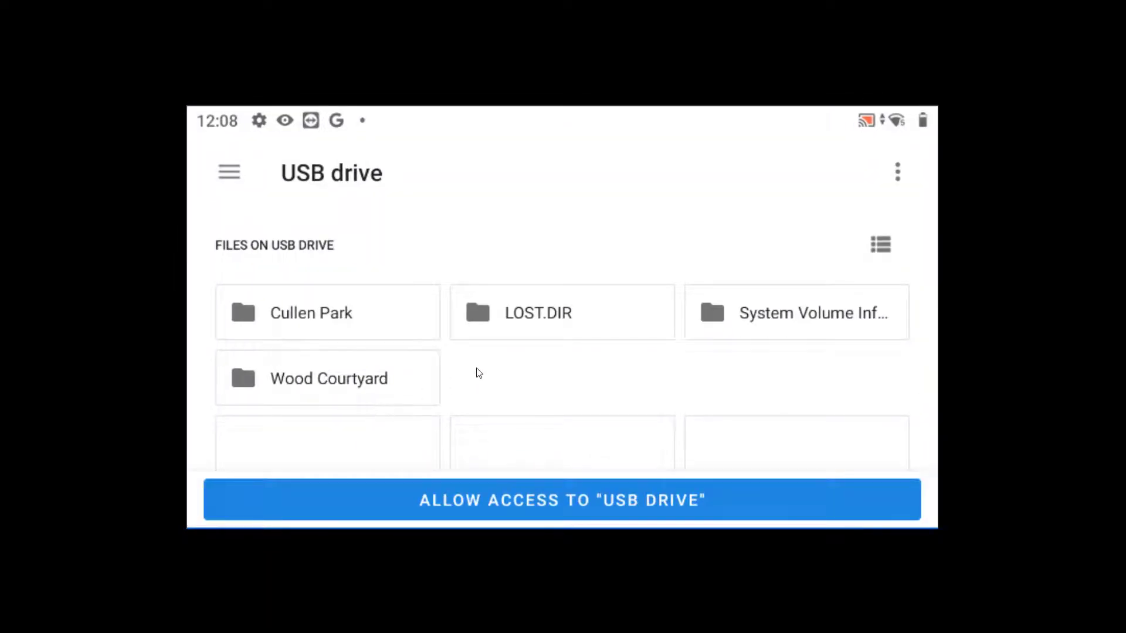
click(615, 500)
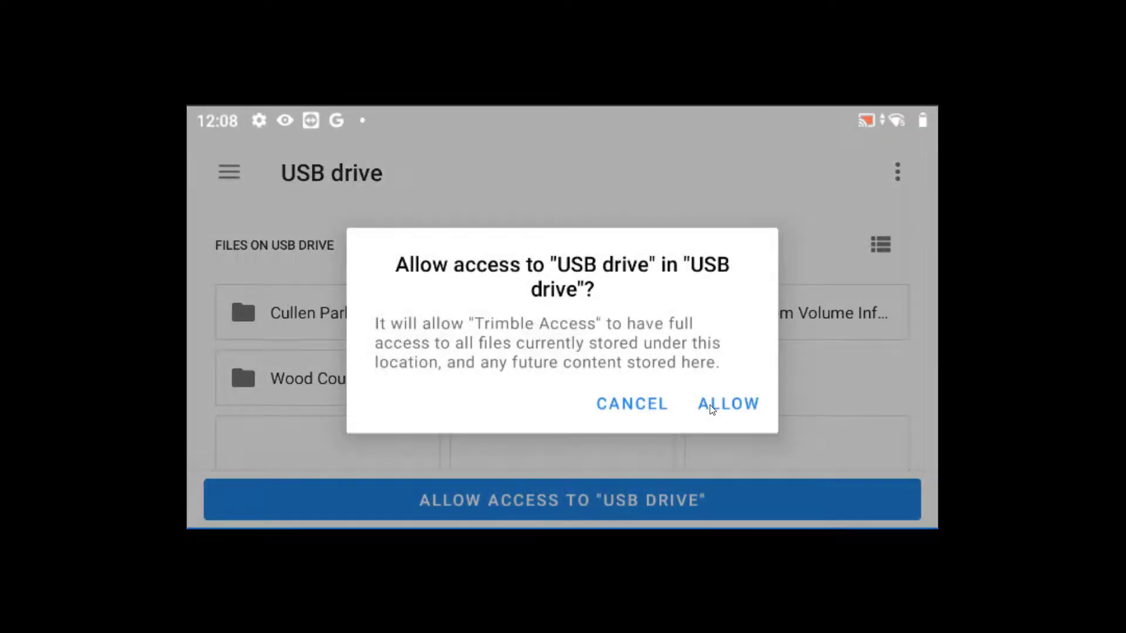
click(711, 408)
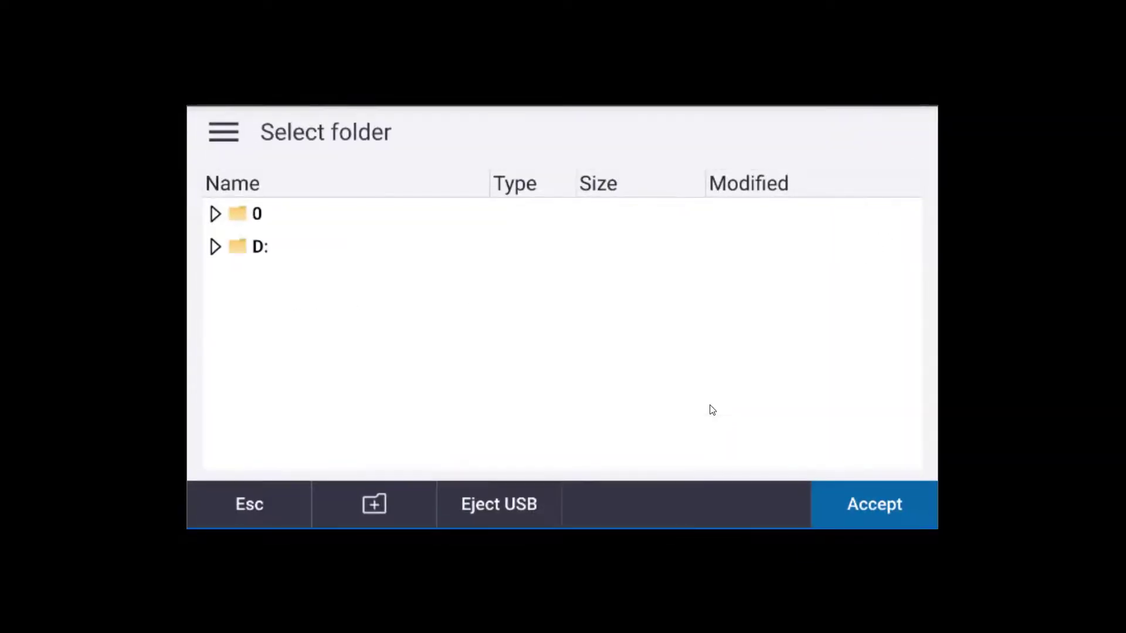
click(248, 248)
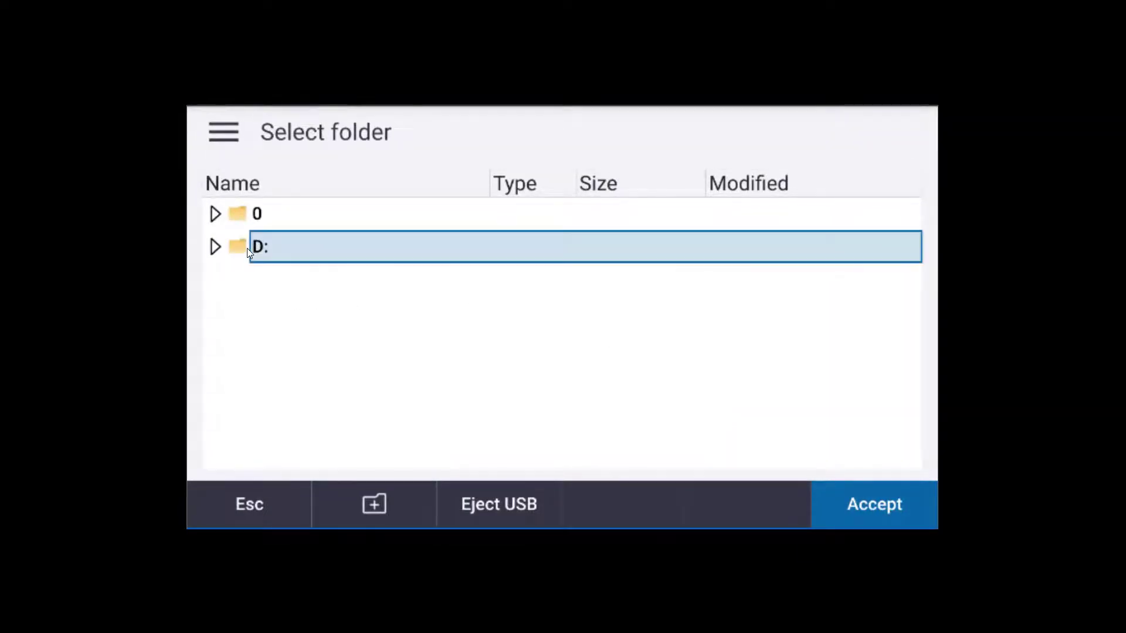
click(885, 512)
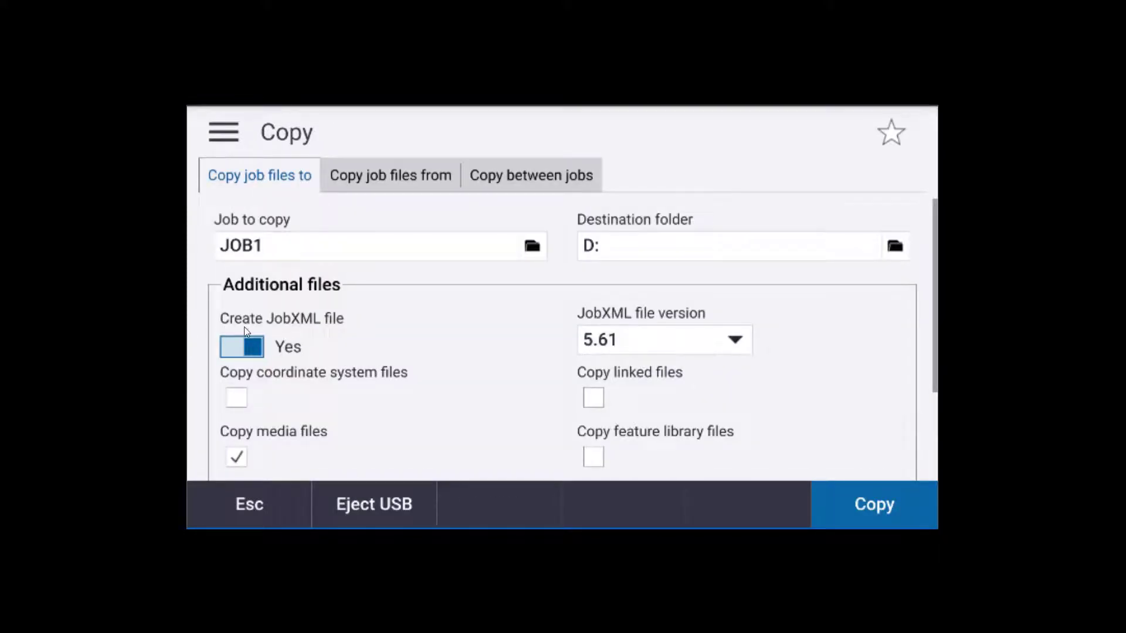
Include linked files in the copy and exclude road and tunnel files.
click(594, 398)
scroll(449, 452, down, 3)
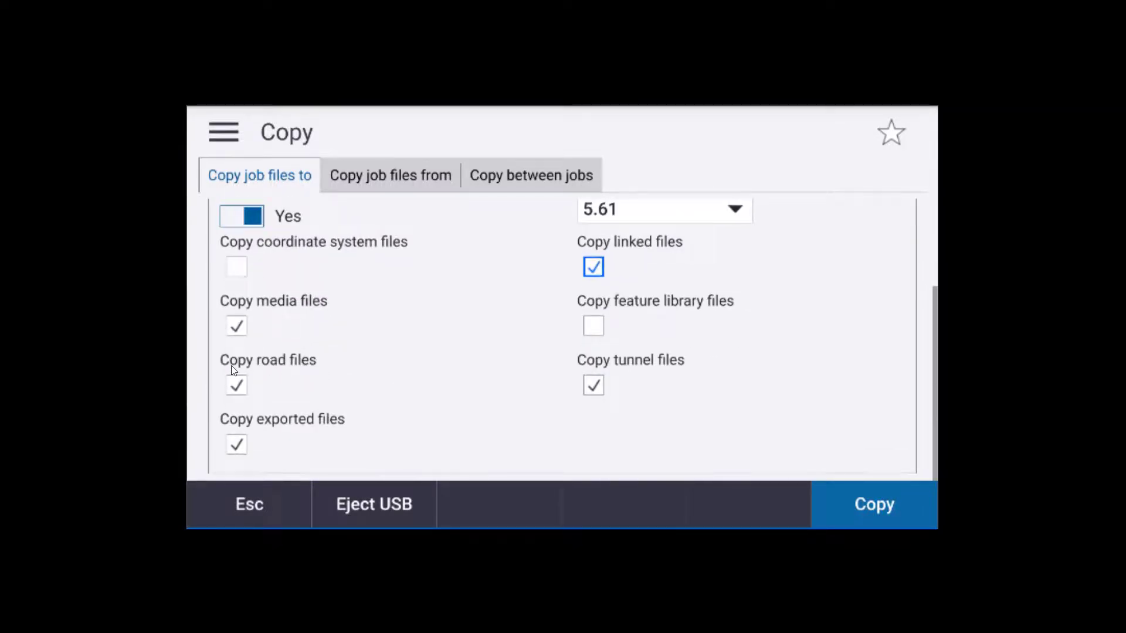
click(237, 385)
click(593, 384)
Copy JOB1 to the USB drive, acknowledge completion, and eject the drive.
click(875, 509)
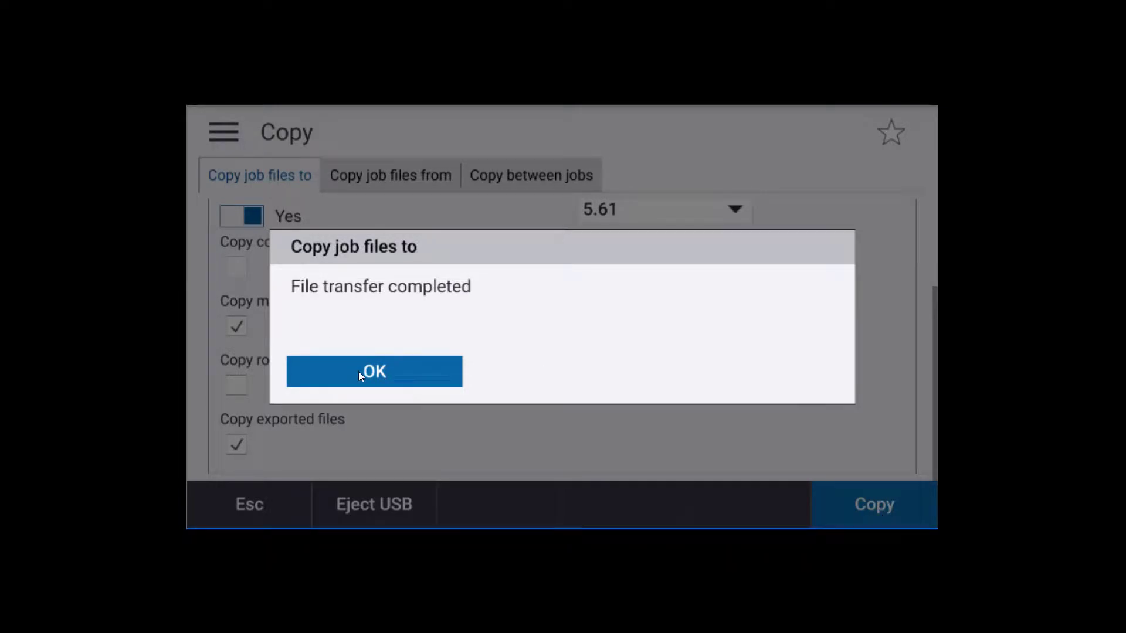
click(358, 371)
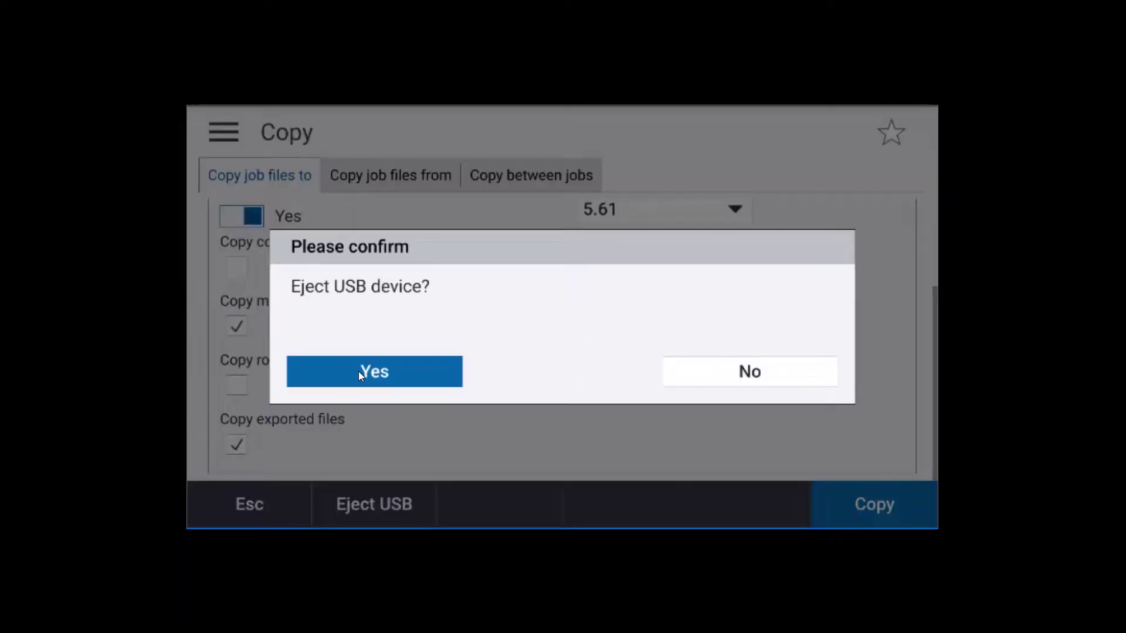
click(374, 371)
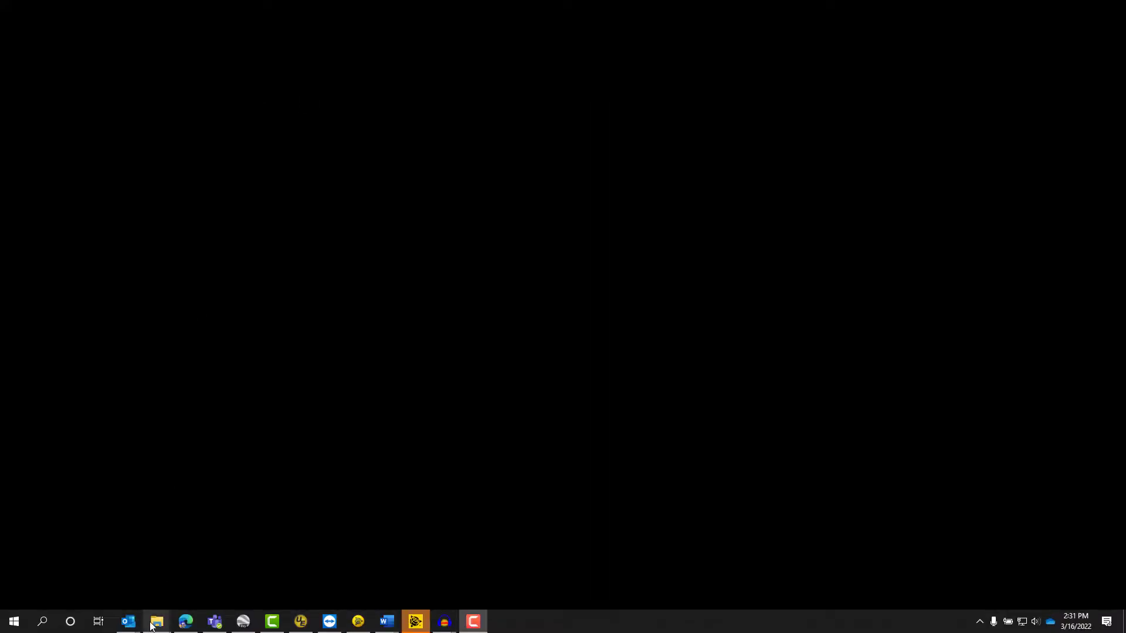
Open a new File Explorer window showing the contents of USB Drive (E:).
right_click(154, 623)
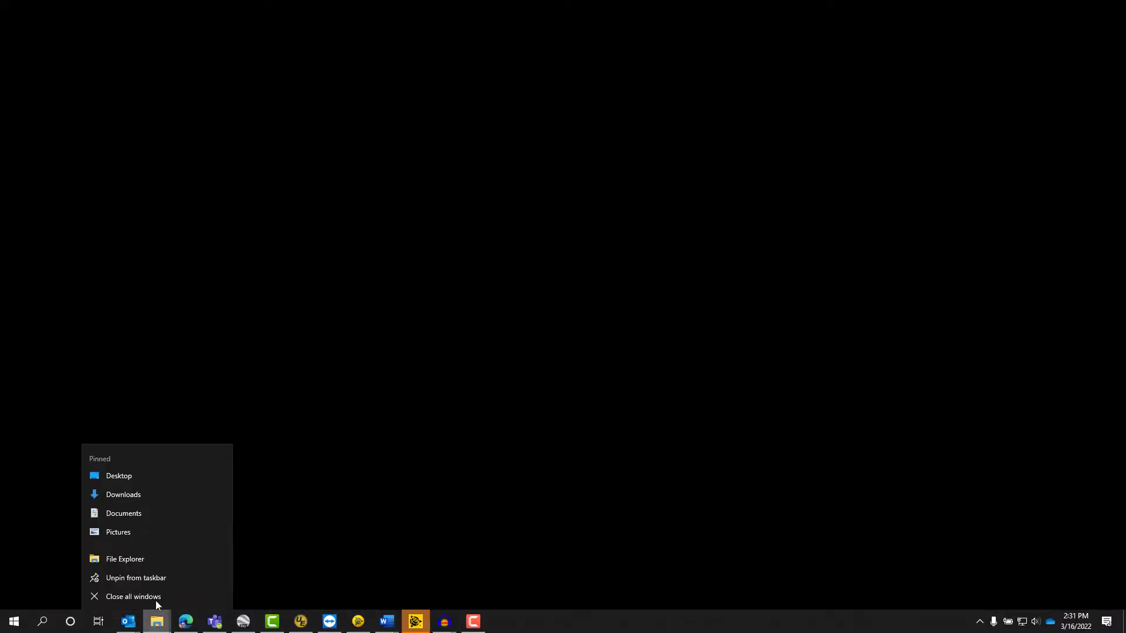
click(153, 560)
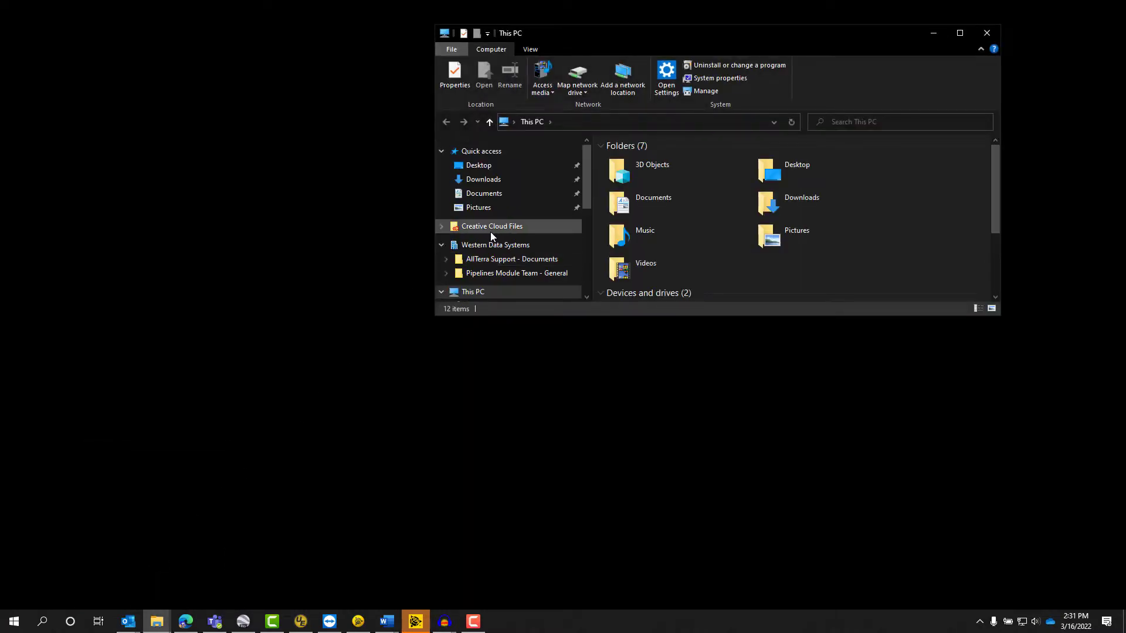
scroll(491, 237, down, 4)
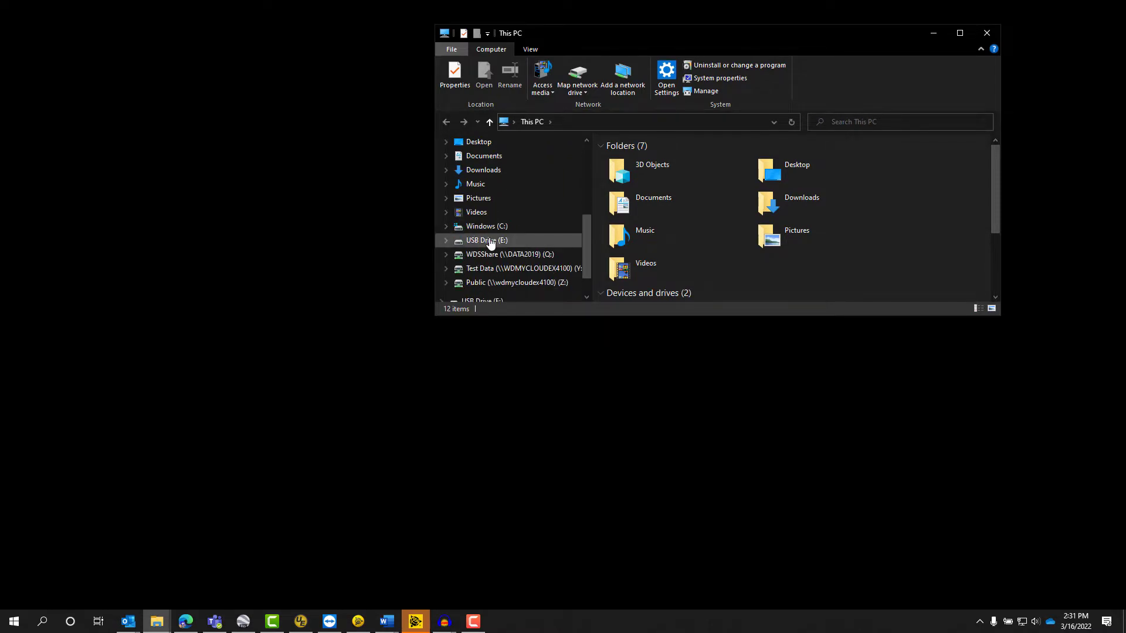
click(490, 240)
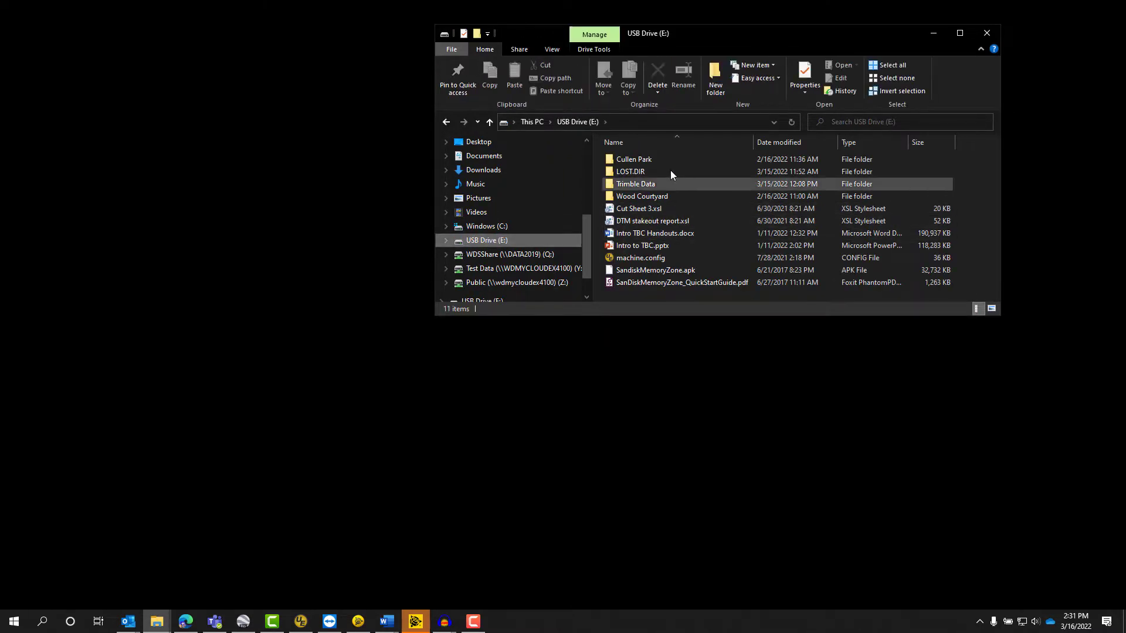
Browse Trimble Data > Projects > FIRST PROJECT into the JOB1 Files folder.
double_click(642, 183)
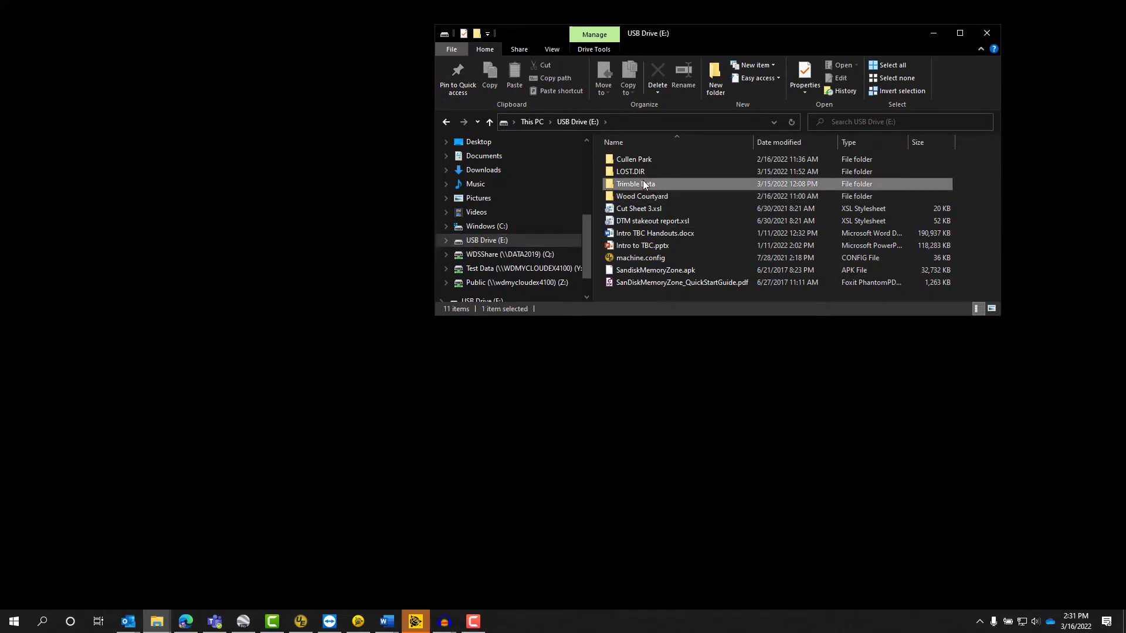
double_click(637, 159)
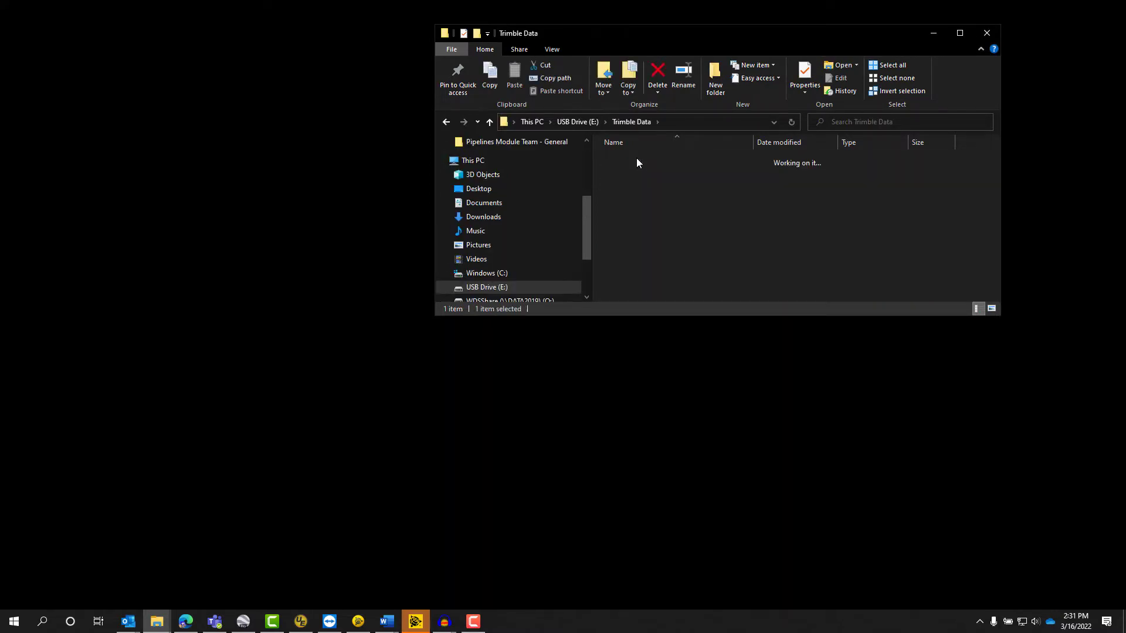
double_click(636, 160)
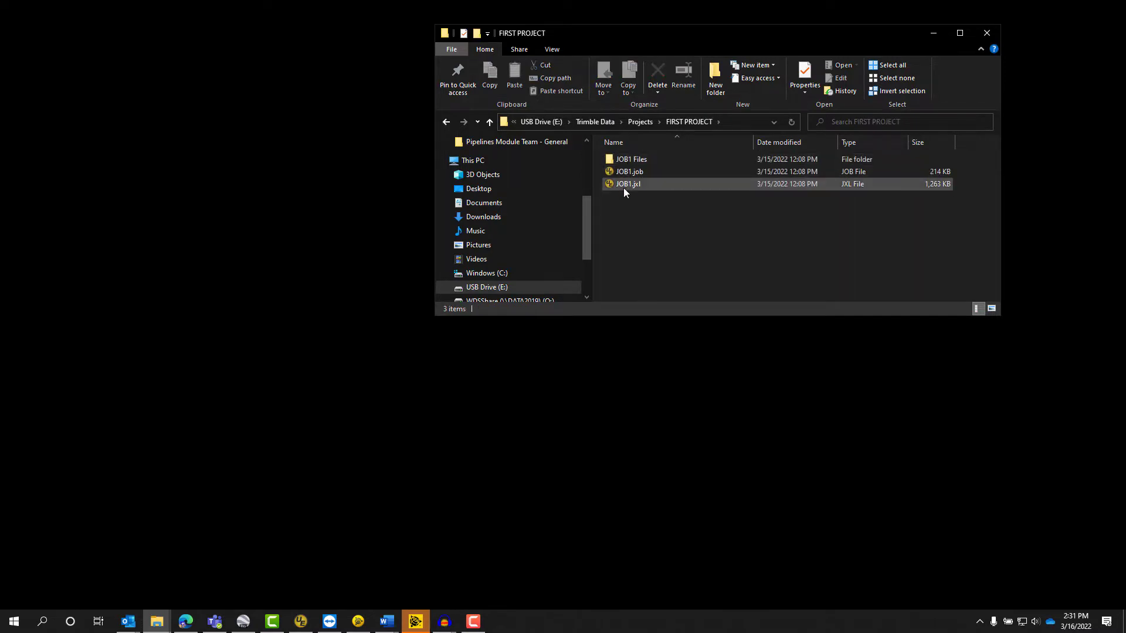
click(627, 164)
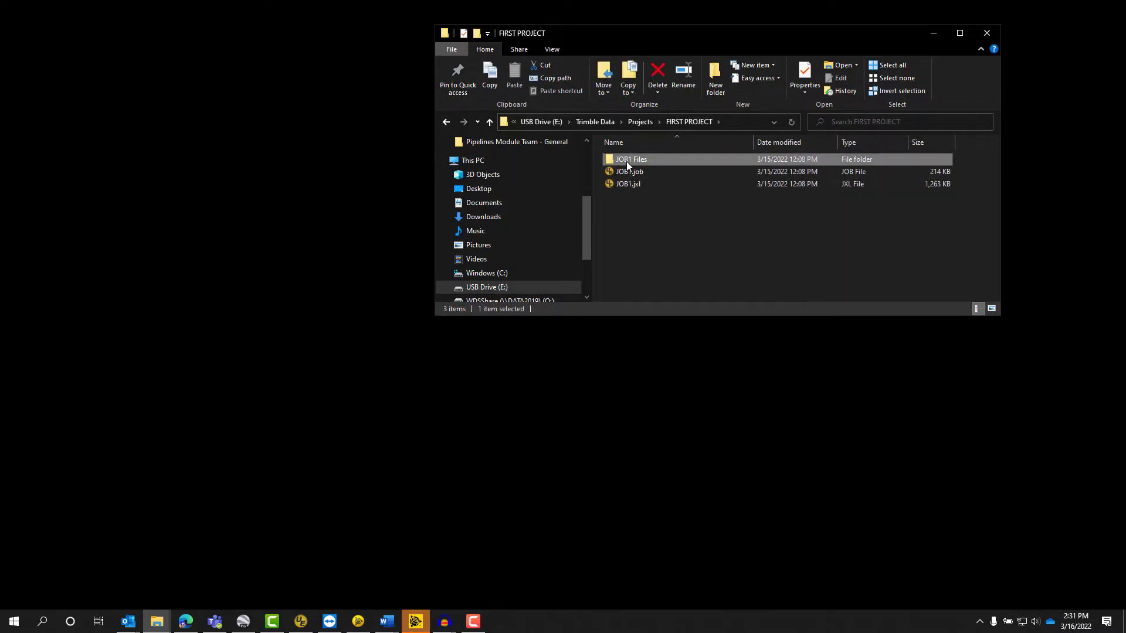
double_click(626, 164)
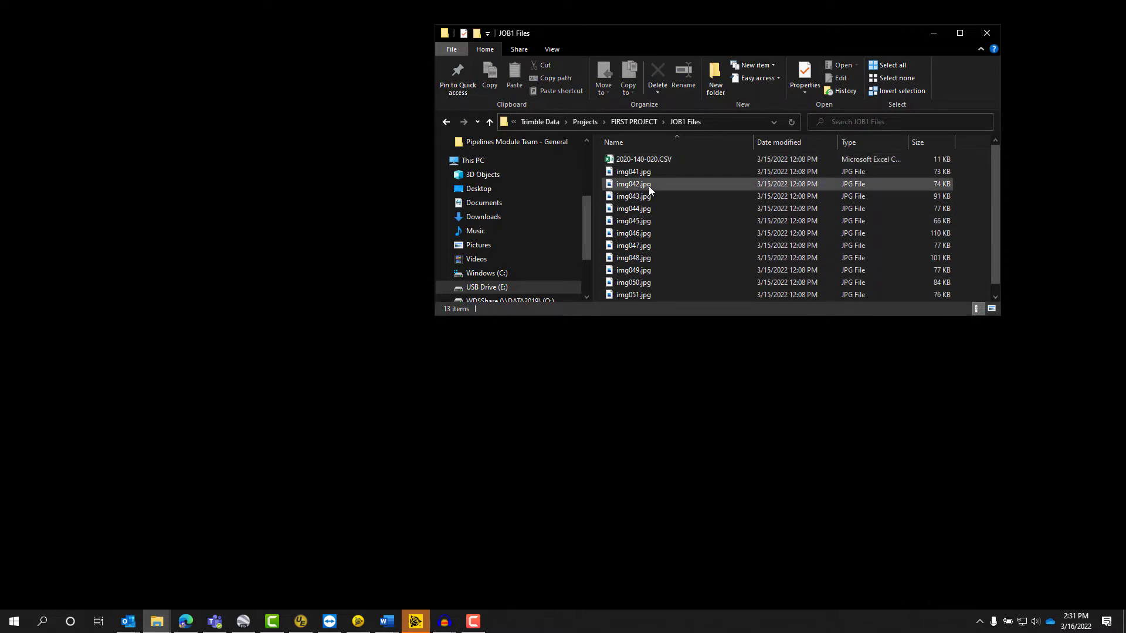